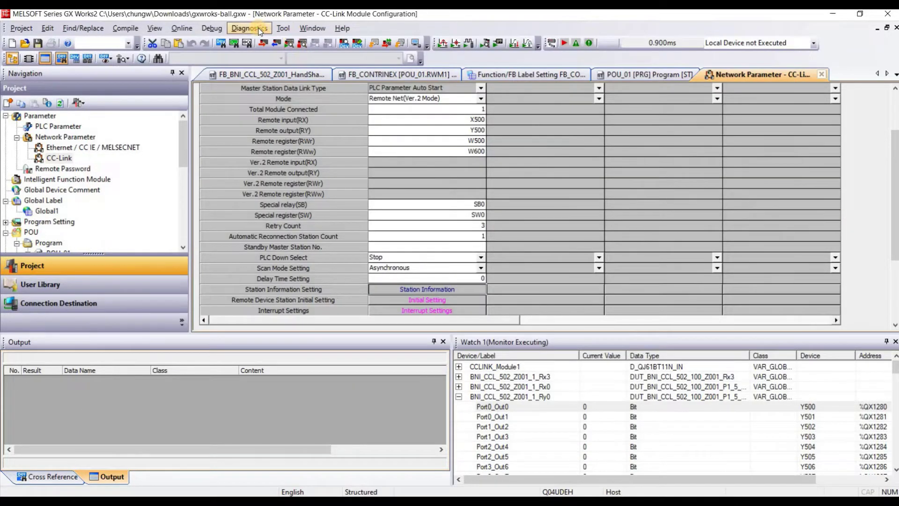
{"action": "left_click", "coordinate": [259, 30]}
{"action": "left_click", "coordinate": [295, 118]}
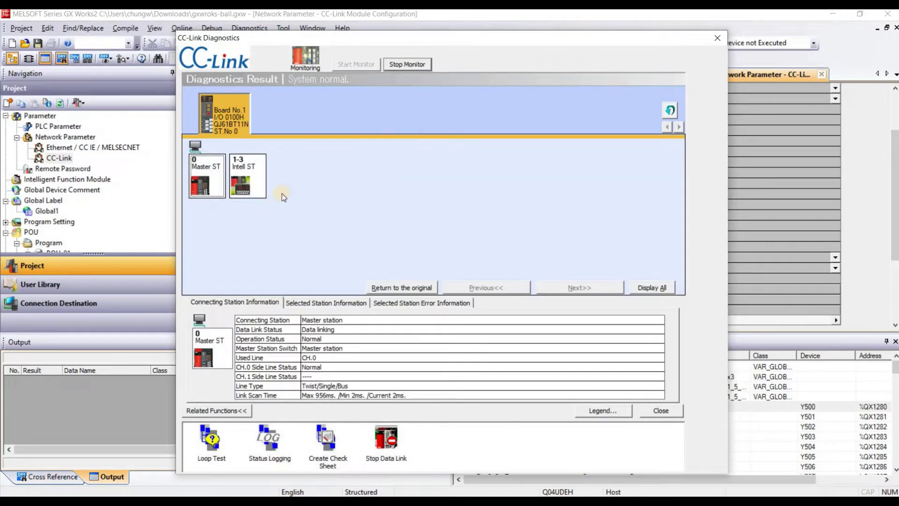
{"action": "left_click", "coordinate": [246, 189]}
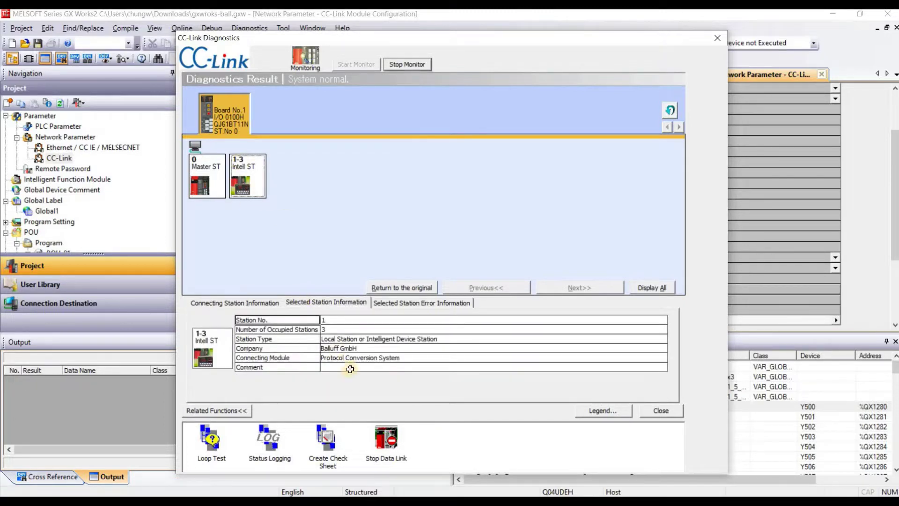
{"action": "left_click", "coordinate": [718, 40]}
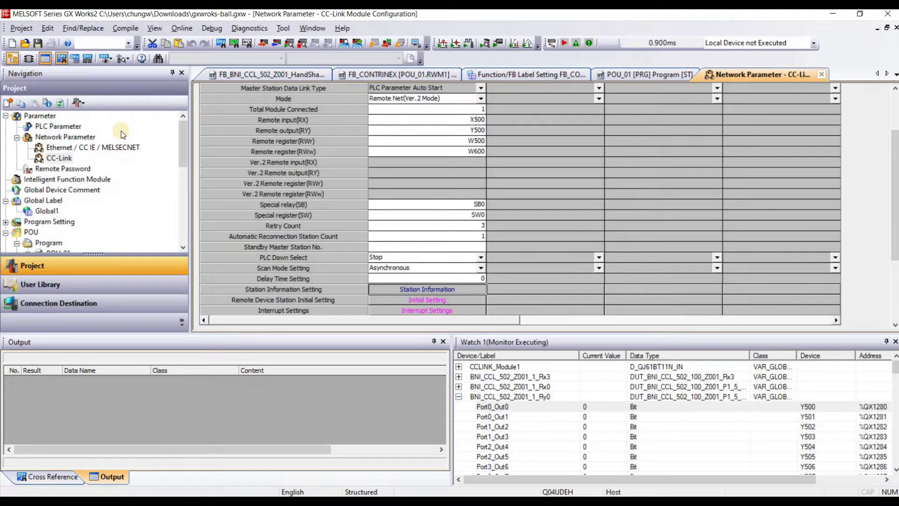
Step: Check PLC Parameter I/O Assignment for the intelligent module in slot 3 at 0100, then show the LetsView camera feed
{"action": "double_click", "coordinate": [52, 125]}
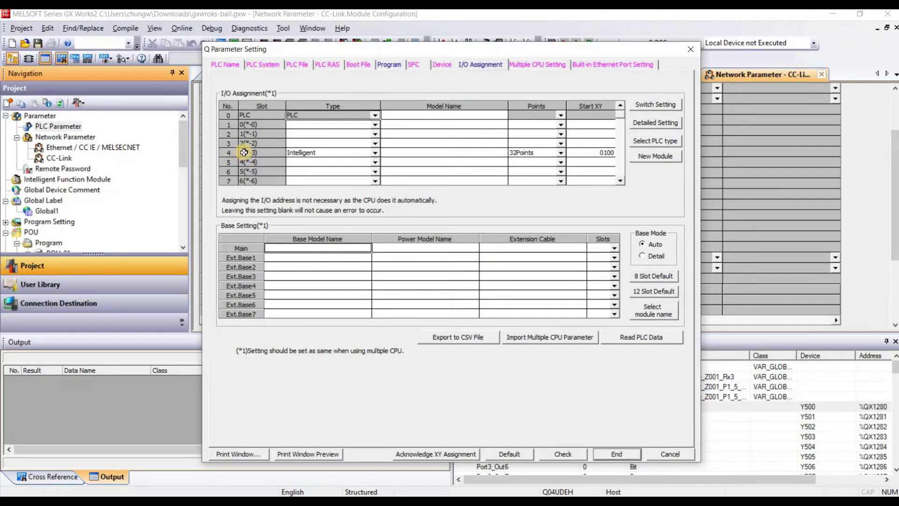
{"action": "left_click", "coordinate": [282, 152]}
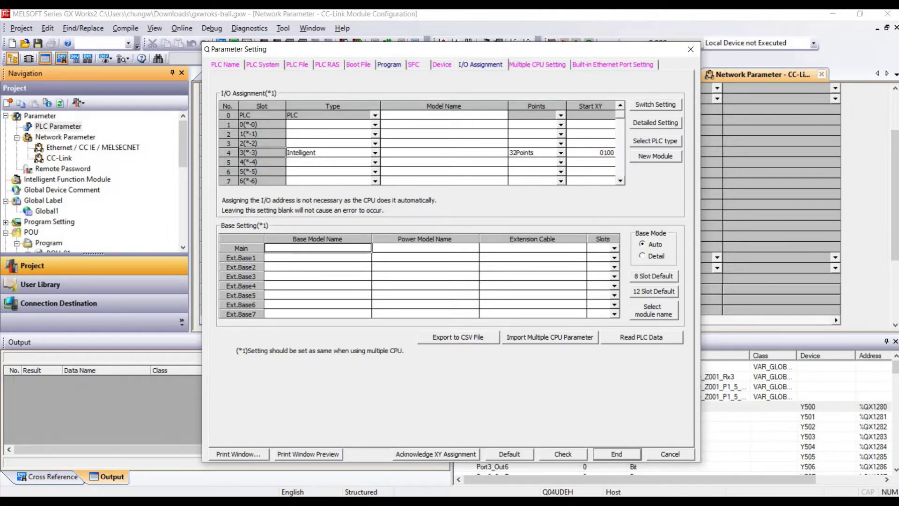
{"action": "left_click", "coordinate": [777, 447]}
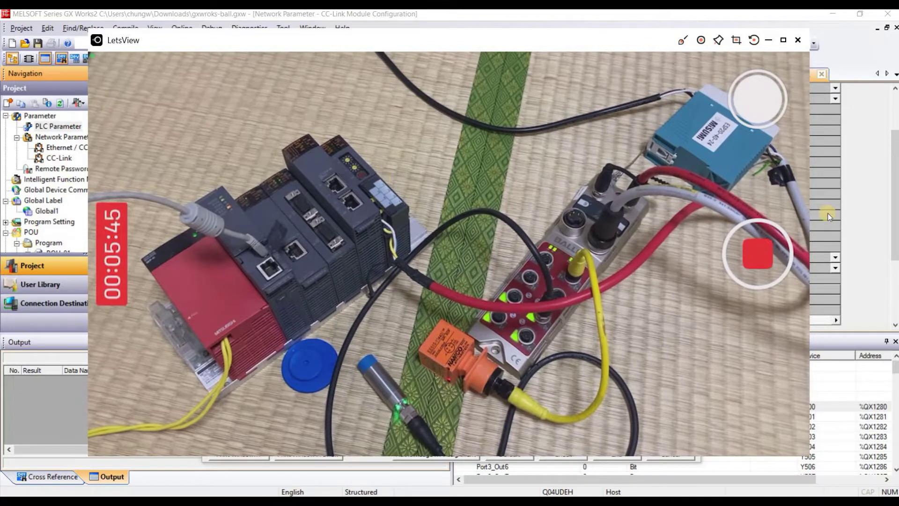
Step: Bring GX Works2 in front of the LetsView feed, back to slot 3's I/O assignment
{"action": "left_click", "coordinate": [852, 201]}
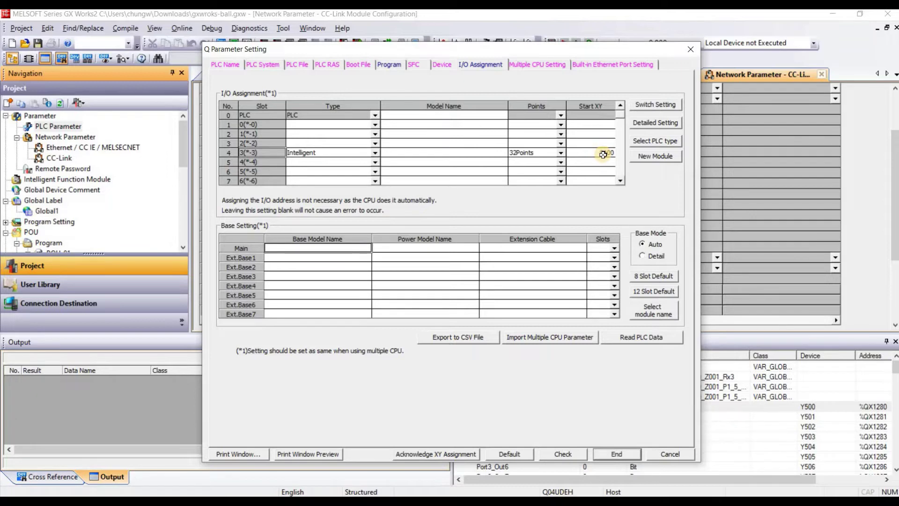
Step: Close the Q Parameter Setting dialog and open Station Information from the CC-Link parameter table
{"action": "left_click", "coordinate": [691, 49]}
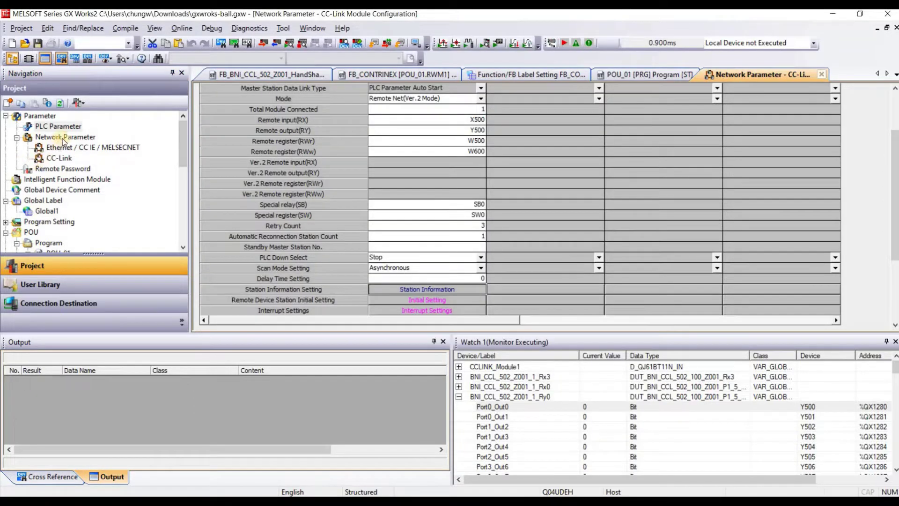
{"action": "left_click", "coordinate": [55, 159]}
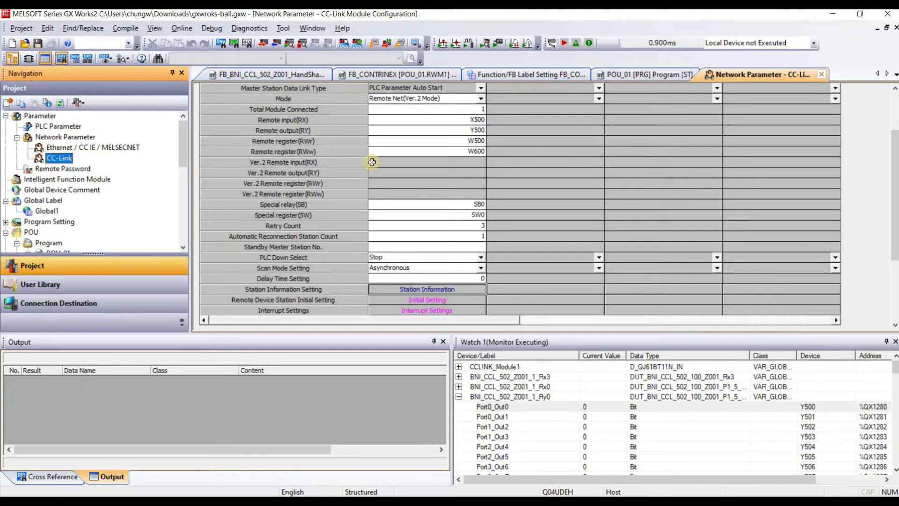
{"action": "left_click", "coordinate": [408, 154]}
{"action": "scroll", "coordinate": [433, 146], "scroll_direction": "up", "scroll_amount": 3}
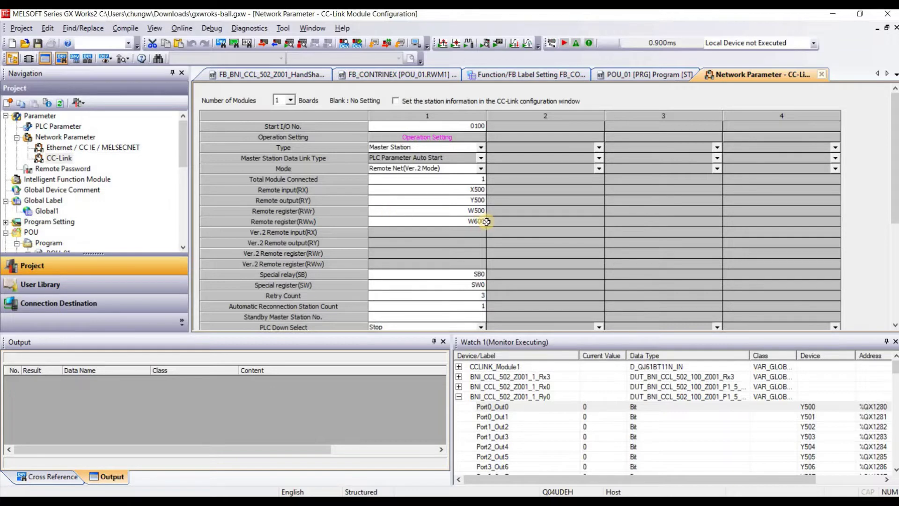
{"action": "scroll", "coordinate": [517, 233], "scroll_direction": "down", "scroll_amount": 3}
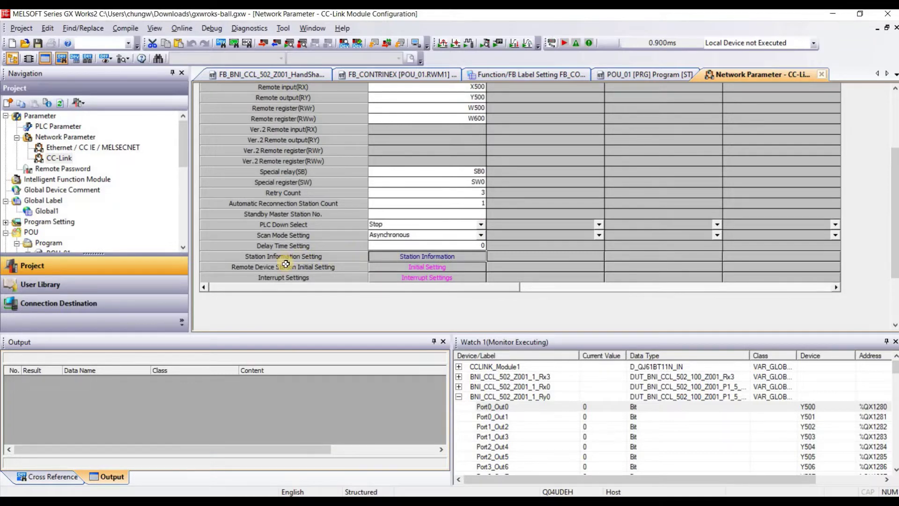
{"action": "left_click", "coordinate": [449, 256]}
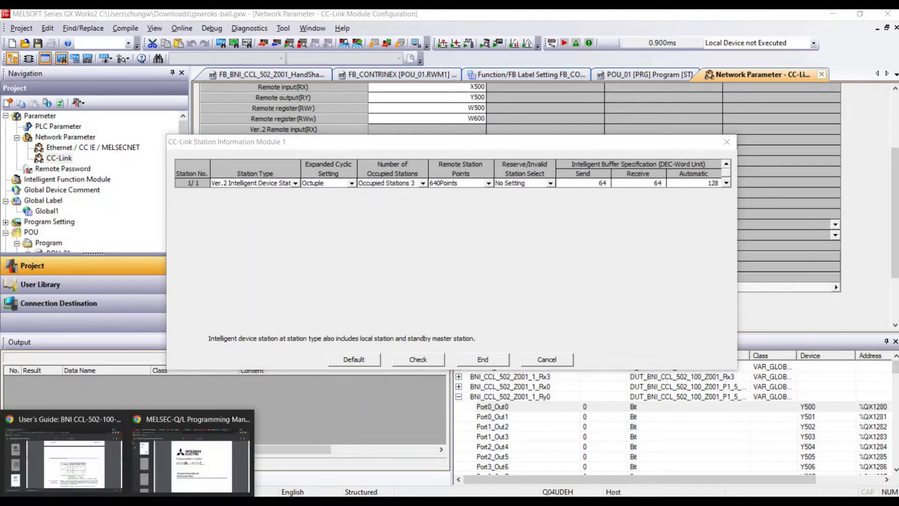
Step: Switch to the Balluff BNI CCL-502-100 user guide PDF in Chrome
{"action": "left_click", "coordinate": [74, 458]}
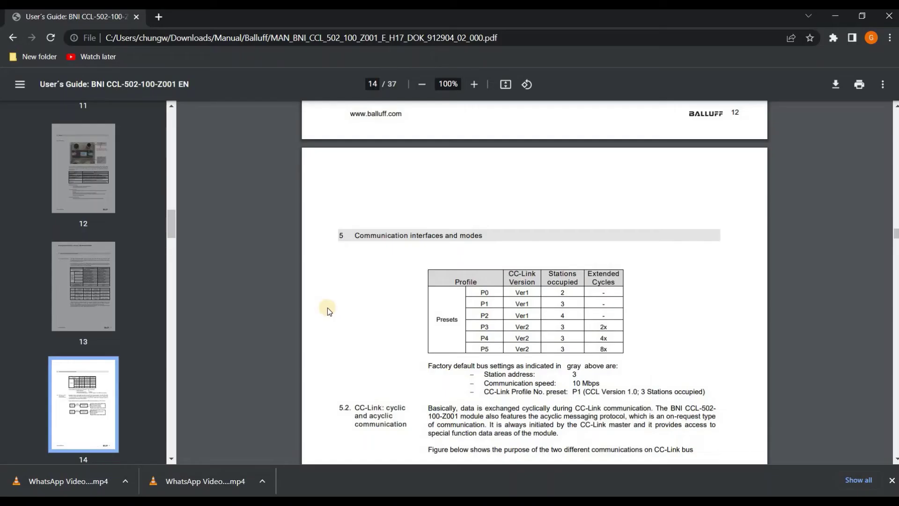
Step: Scroll the guide's page 14 profile table to confirm preset P5: Ver2, 3 stations, 8x
{"action": "scroll", "coordinate": [479, 282], "scroll_direction": "down", "scroll_amount": 1}
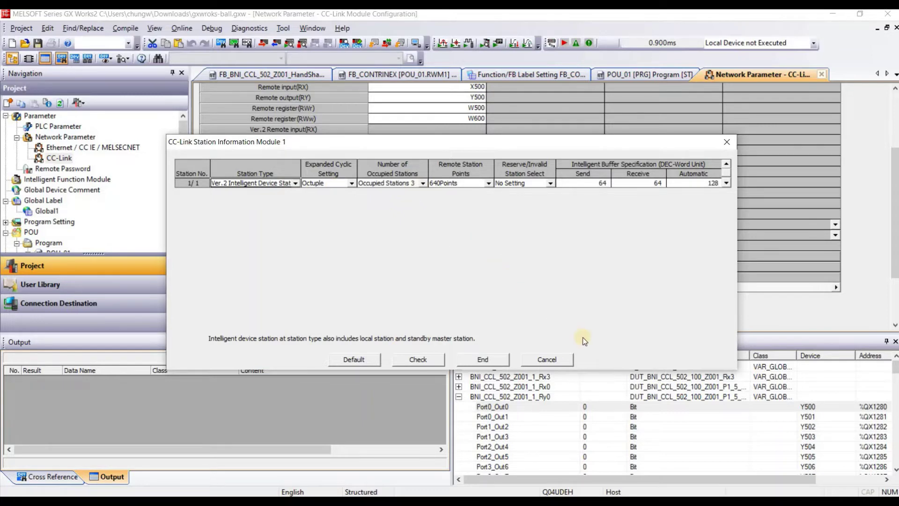
Step: Cancel Station Information unchanged and scroll the project tree toward Structured Data Types
{"action": "left_click", "coordinate": [546, 359]}
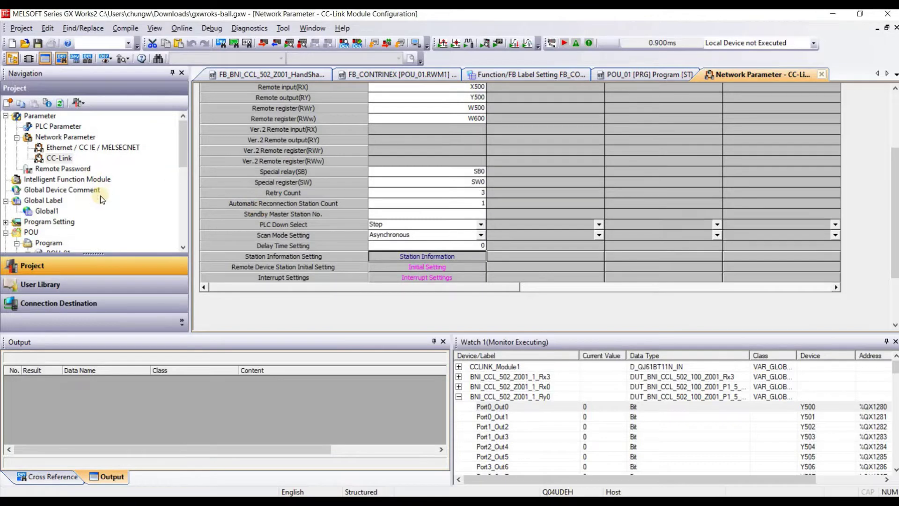
{"action": "scroll", "coordinate": [100, 196], "scroll_direction": "down", "scroll_amount": 7}
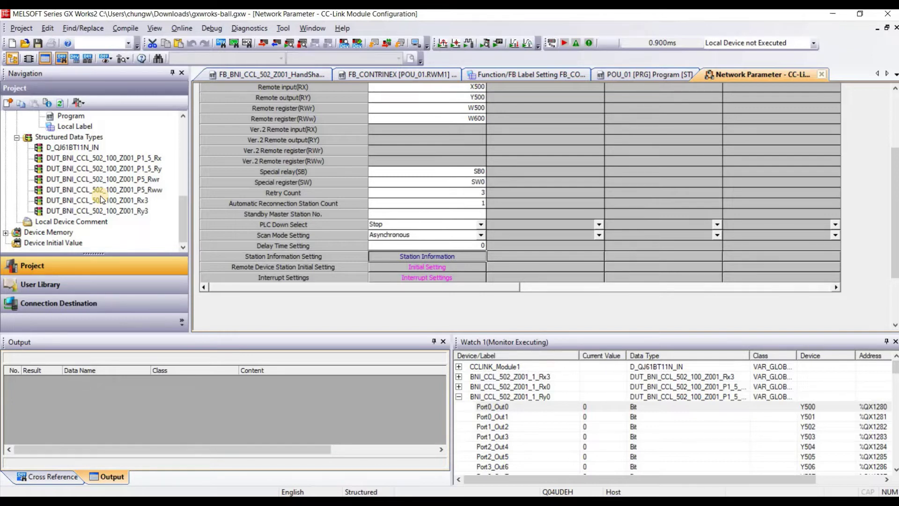
{"action": "double_click", "coordinate": [70, 147]}
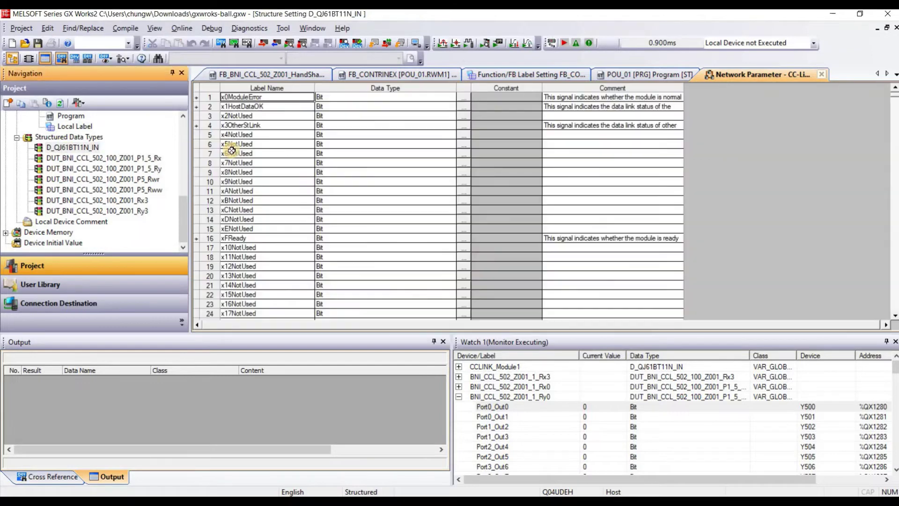
{"action": "scroll", "coordinate": [325, 206], "scroll_direction": "down", "scroll_amount": 1}
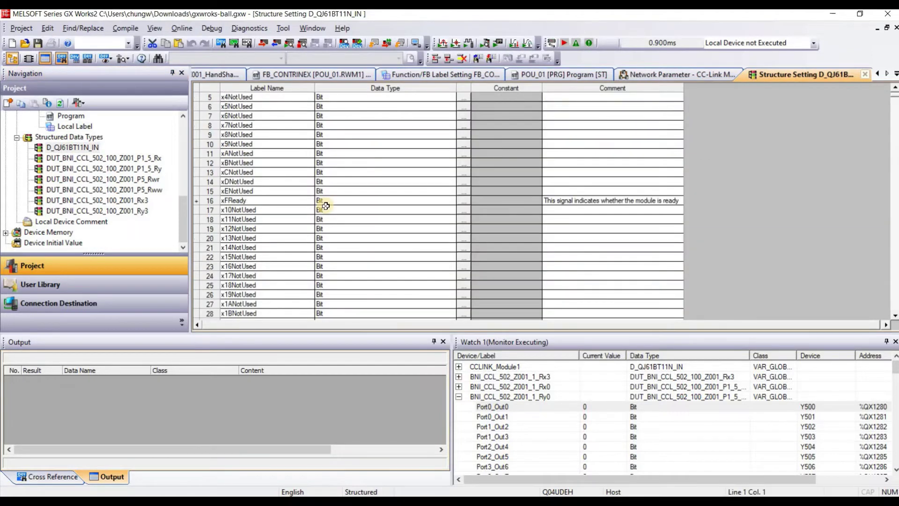
{"action": "scroll", "coordinate": [325, 206], "scroll_direction": "up", "scroll_amount": 1}
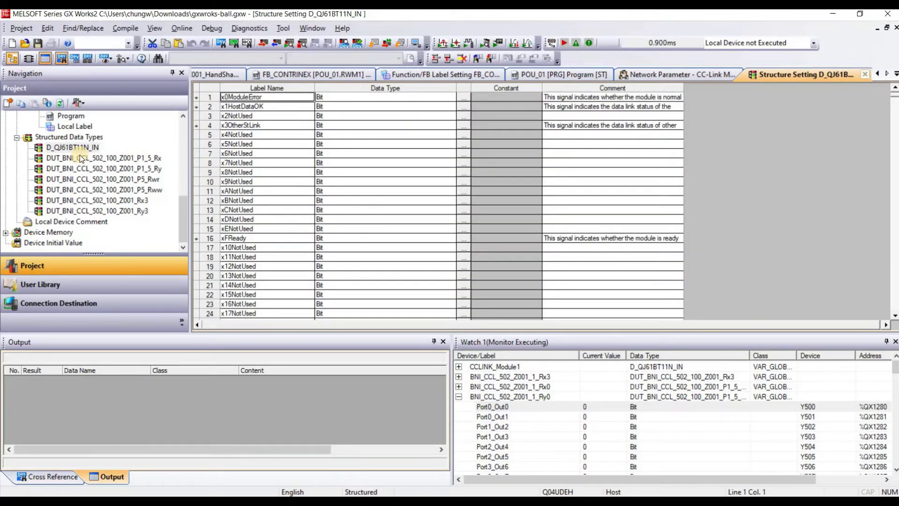
Step: Open DUT_BNI_CCL_502_100_Z001_P1_5_Rx, scroll its port and IO-Link bits, then open DUT_BNI_CCL_502_100_Z001_Rx3
{"action": "mouse_move", "coordinate": [80, 158]}
{"action": "left_click", "coordinate": [154, 169]}
{"action": "key", "text": "Up"}
{"action": "key", "text": "Return"}
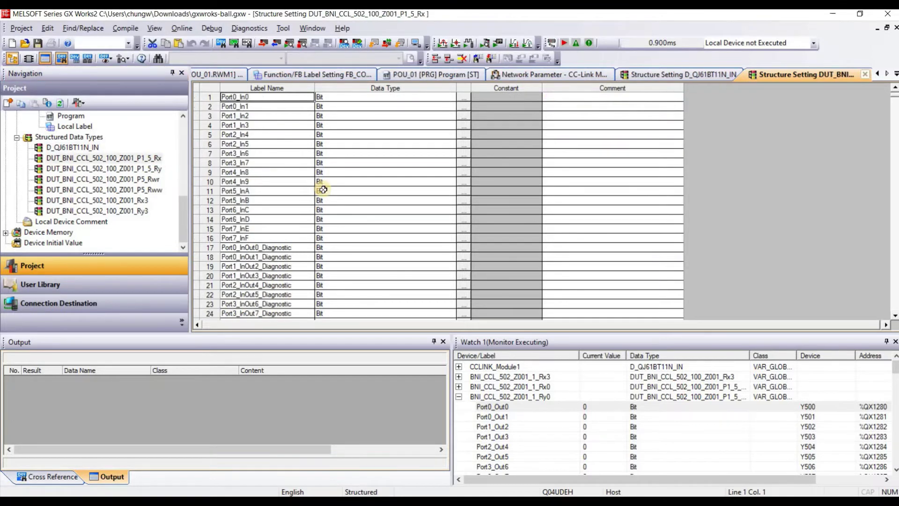
{"action": "scroll", "coordinate": [323, 189], "scroll_direction": "down", "scroll_amount": 9}
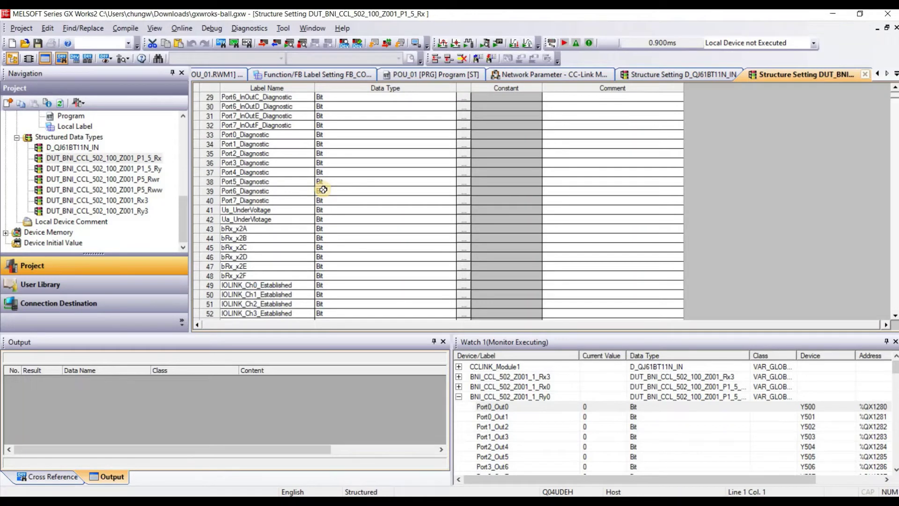
{"action": "scroll", "coordinate": [262, 154], "scroll_direction": "up", "scroll_amount": 9}
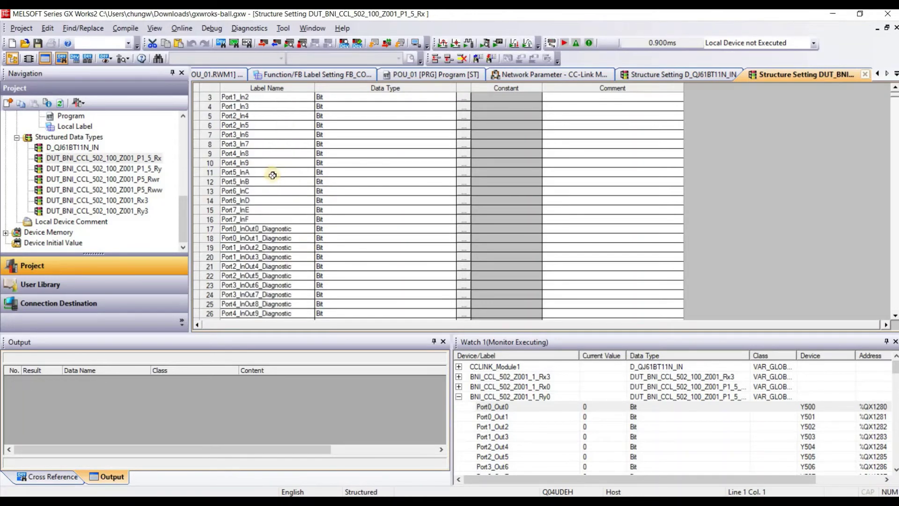
{"action": "scroll", "coordinate": [276, 229], "scroll_direction": "down", "scroll_amount": 2}
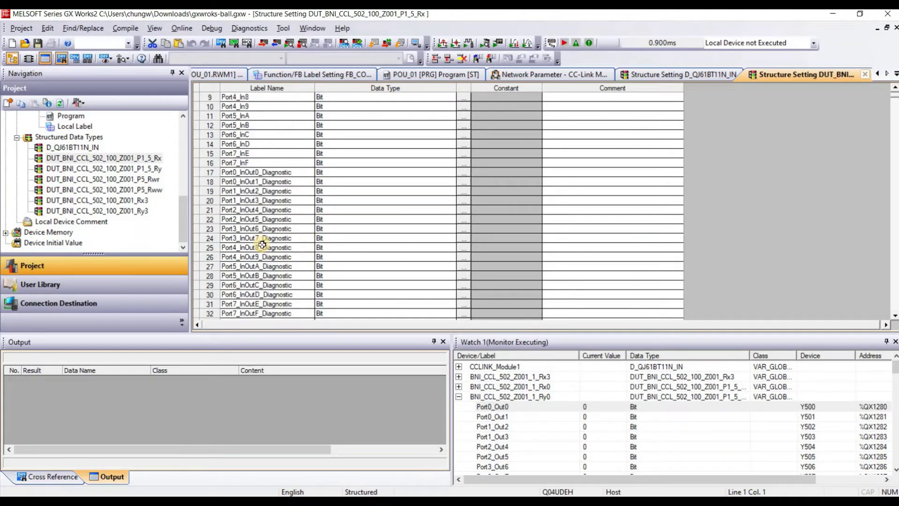
{"action": "scroll", "coordinate": [262, 243], "scroll_direction": "down", "scroll_amount": 9}
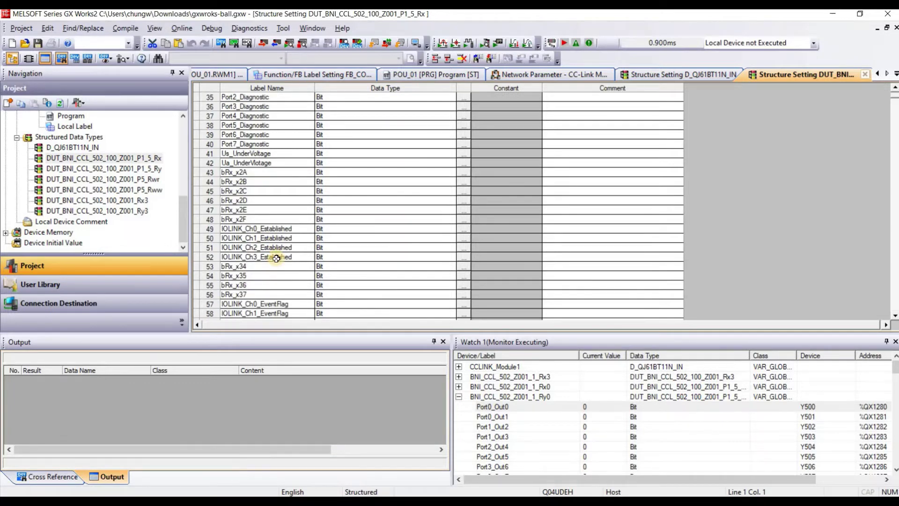
{"action": "scroll", "coordinate": [277, 258], "scroll_direction": "down", "scroll_amount": 1}
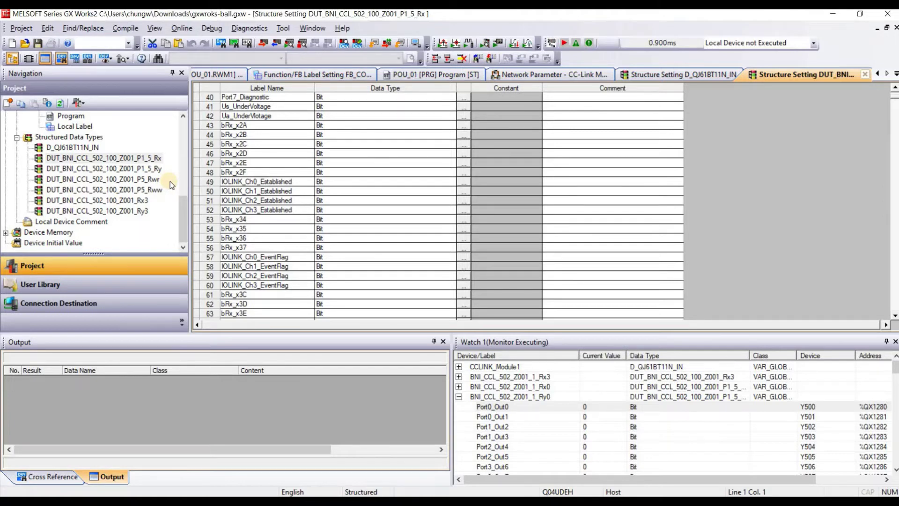
{"action": "double_click", "coordinate": [136, 201]}
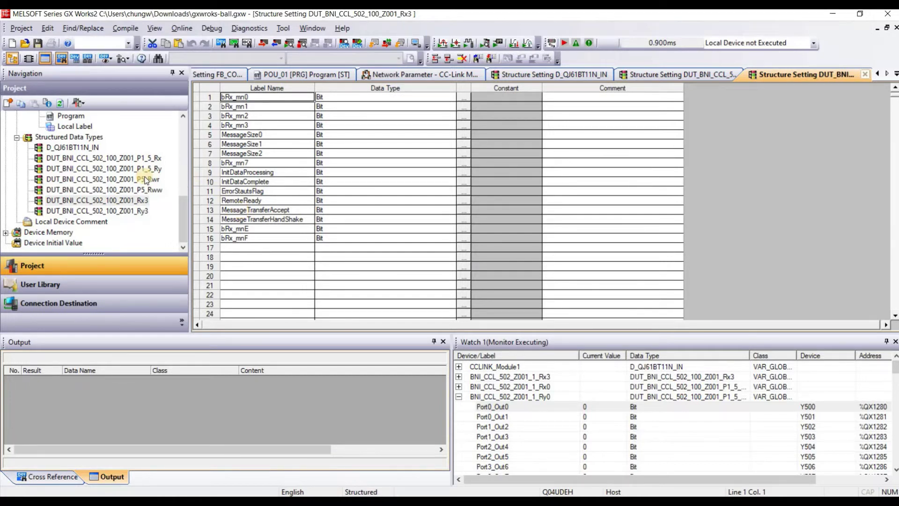
Step: Open the Program under FB_BNI_CCL_502_Z001_HandShake from the FB/FUN section of the project tree
{"action": "scroll", "coordinate": [147, 181], "scroll_direction": "up", "scroll_amount": 2}
{"action": "scroll", "coordinate": [141, 183], "scroll_direction": "up", "scroll_amount": 1}
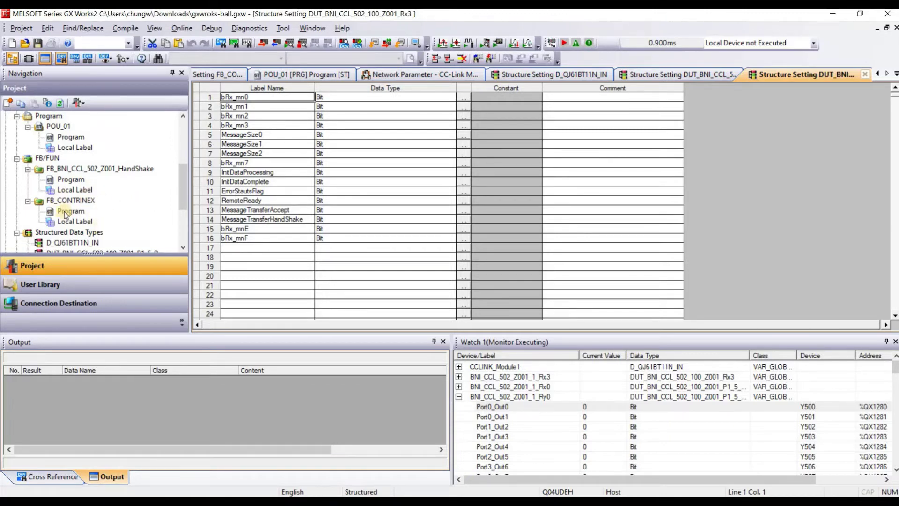
{"action": "double_click", "coordinate": [75, 180]}
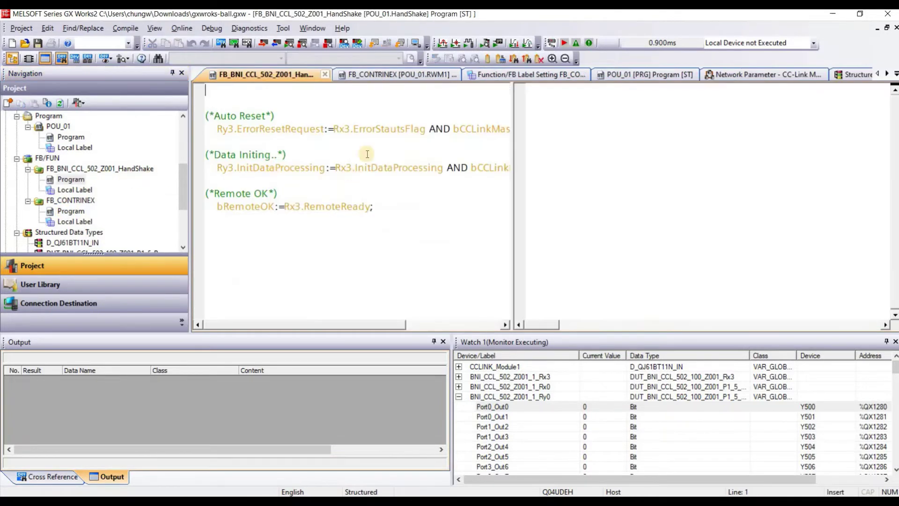
Step: Stop live monitoring in the HandShake ST program and check bRemoteOK's assigned device
{"action": "left_click", "coordinate": [332, 47]}
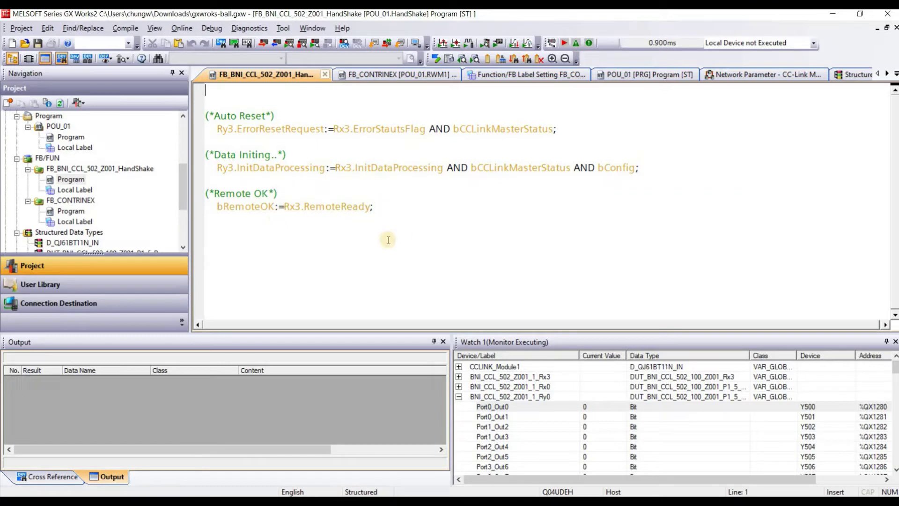
{"action": "mouse_move", "coordinate": [247, 209]}
Step: Open the FB_CONTRINEX program, turn Monitor mode off with Alt+F3, and scroll through its code
{"action": "double_click", "coordinate": [77, 209]}
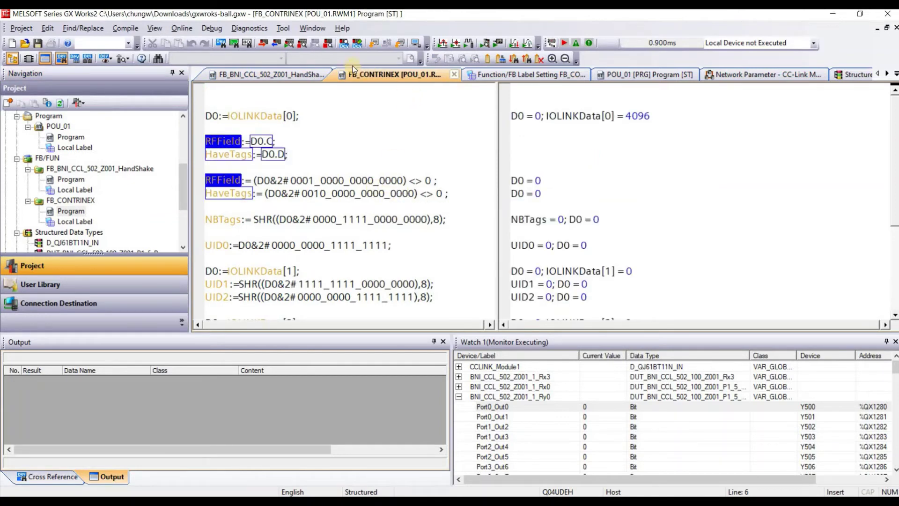
{"action": "key", "text": "alt+F3"}
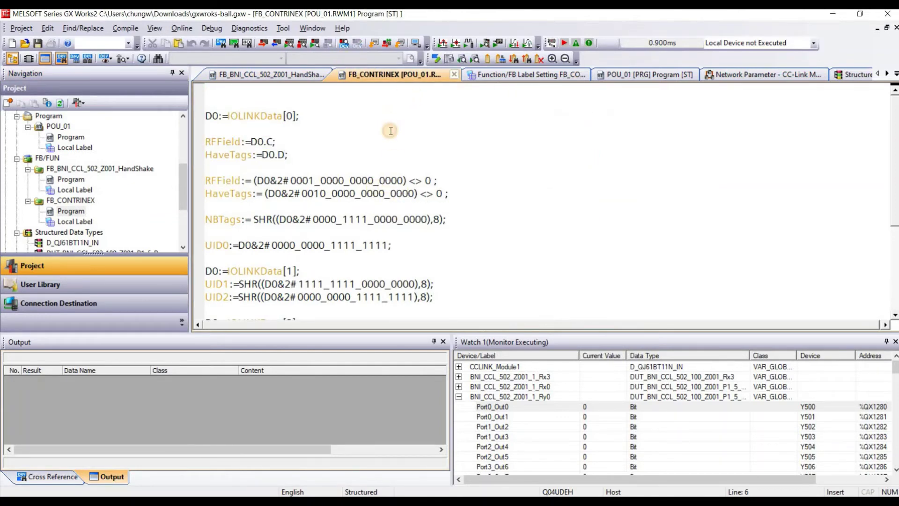
{"action": "scroll", "coordinate": [393, 151], "scroll_direction": "down", "scroll_amount": 2}
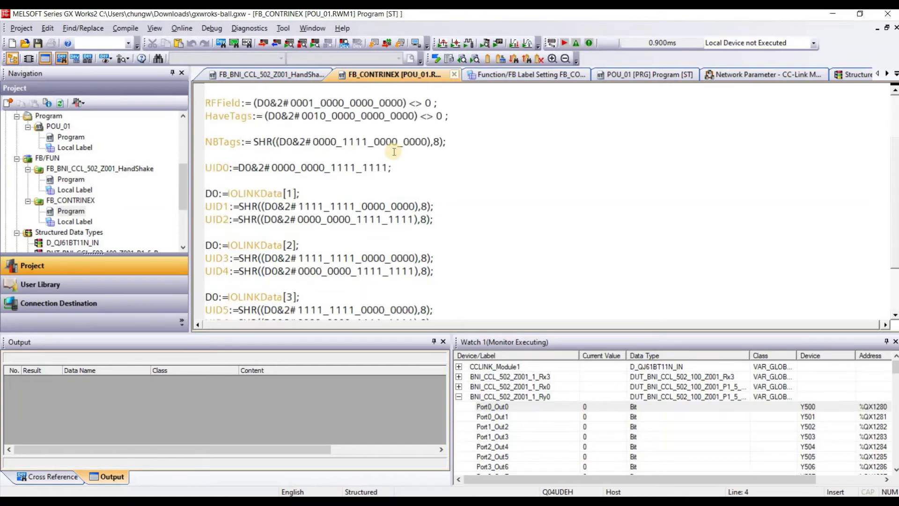
{"action": "scroll", "coordinate": [393, 151], "scroll_direction": "up", "scroll_amount": 1}
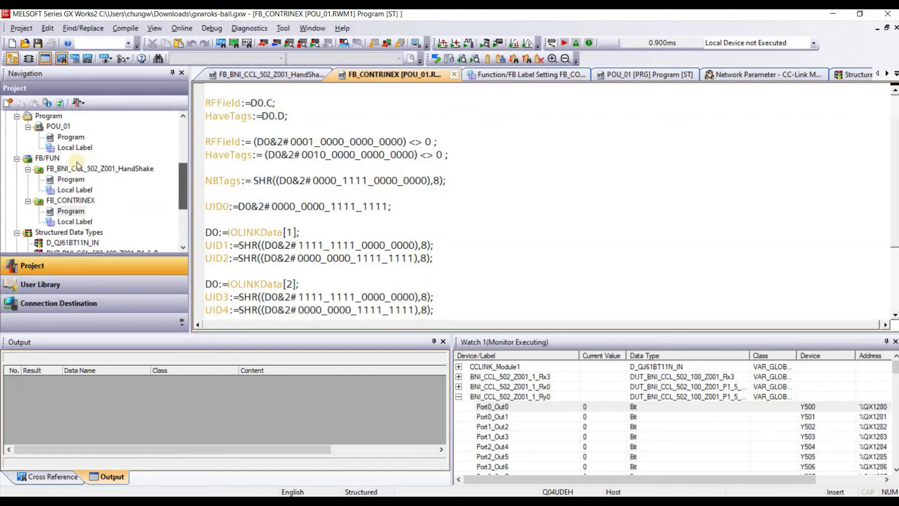
{"action": "scroll", "coordinate": [77, 162], "scroll_direction": "up", "scroll_amount": 1}
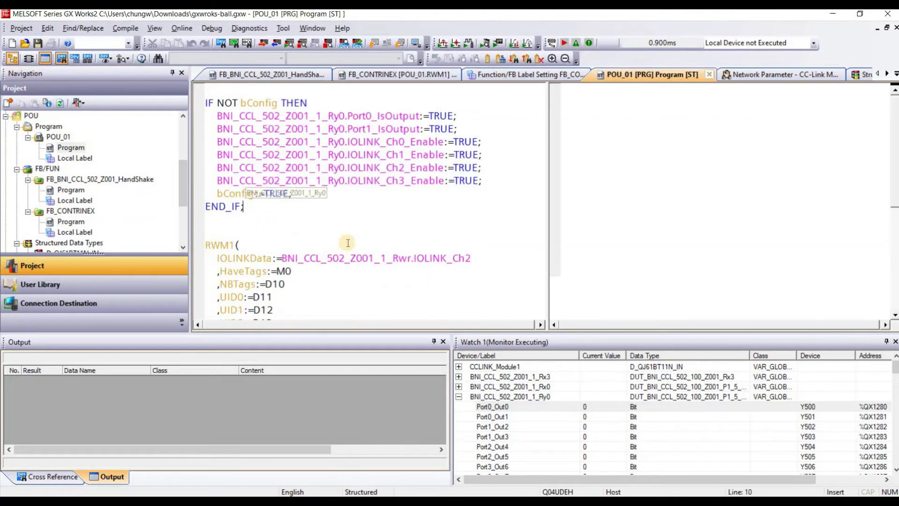
{"action": "scroll", "coordinate": [348, 242], "scroll_direction": "down", "scroll_amount": 4}
{"action": "scroll", "coordinate": [296, 185], "scroll_direction": "up", "scroll_amount": 6}
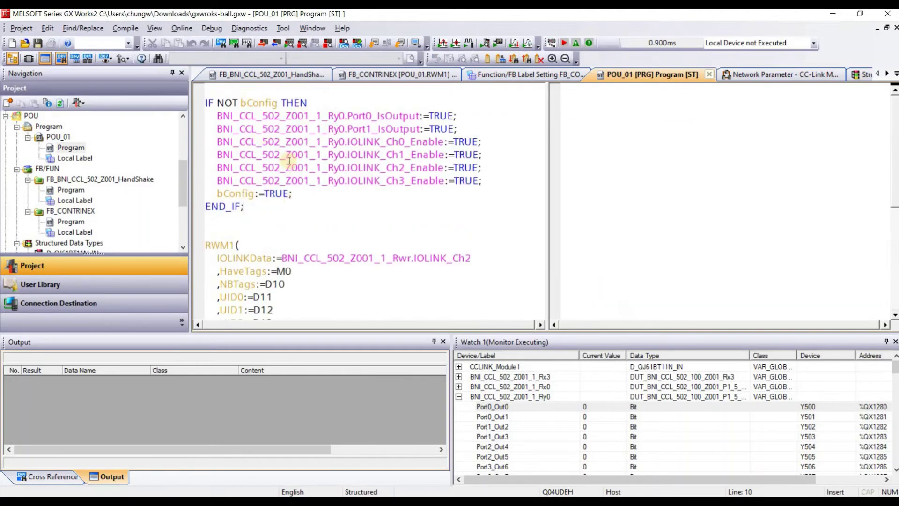
{"action": "left_click_drag", "start_coordinate": [216, 115], "coordinate": [255, 193]}
{"action": "key", "text": "Tab"}
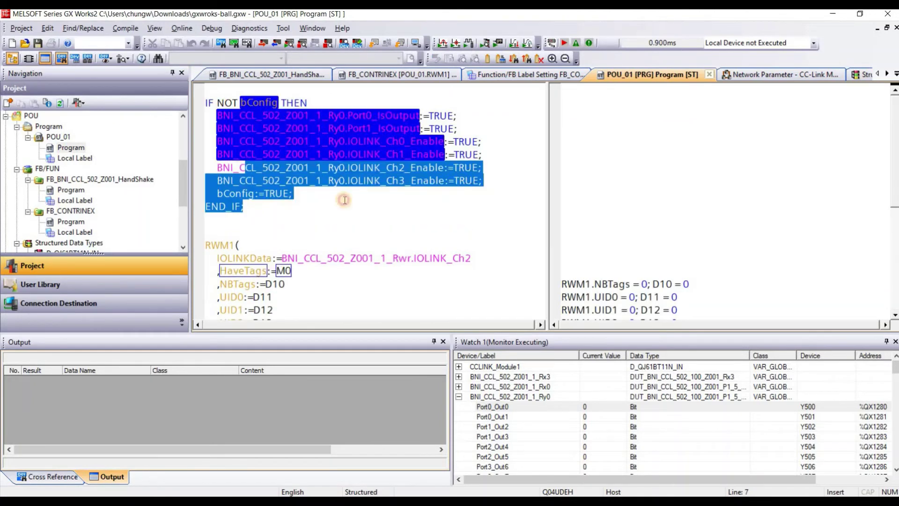
{"action": "key", "text": "shift+Tab"}
{"action": "key", "text": "Down"}
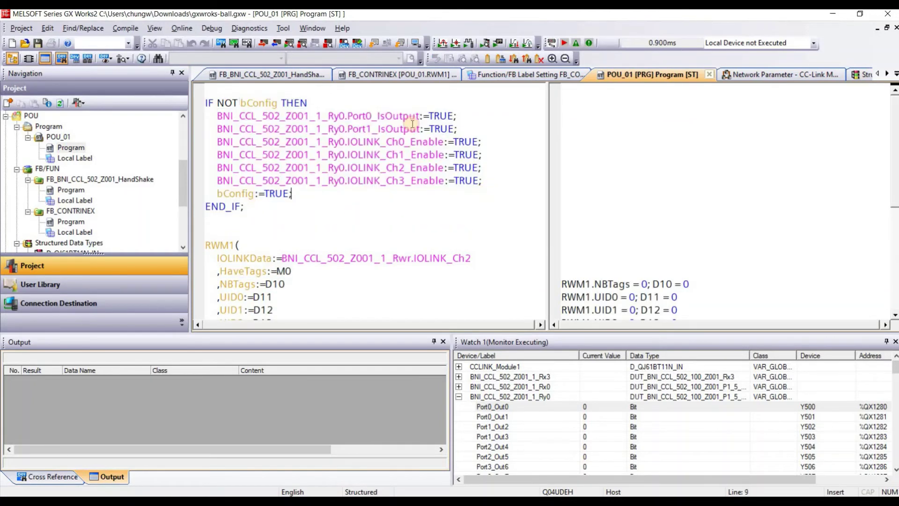
{"action": "left_click_drag", "start_coordinate": [489, 192], "coordinate": [489, 134]}
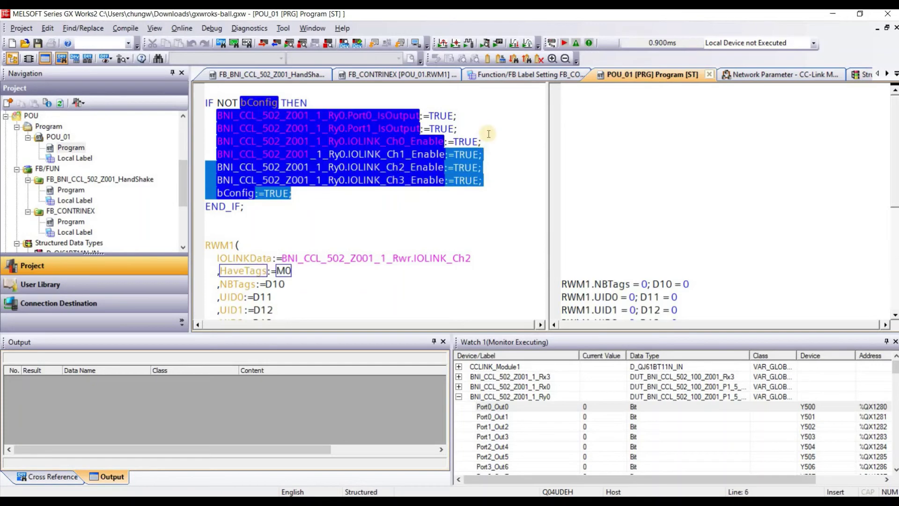
{"action": "left_click", "coordinate": [396, 129]}
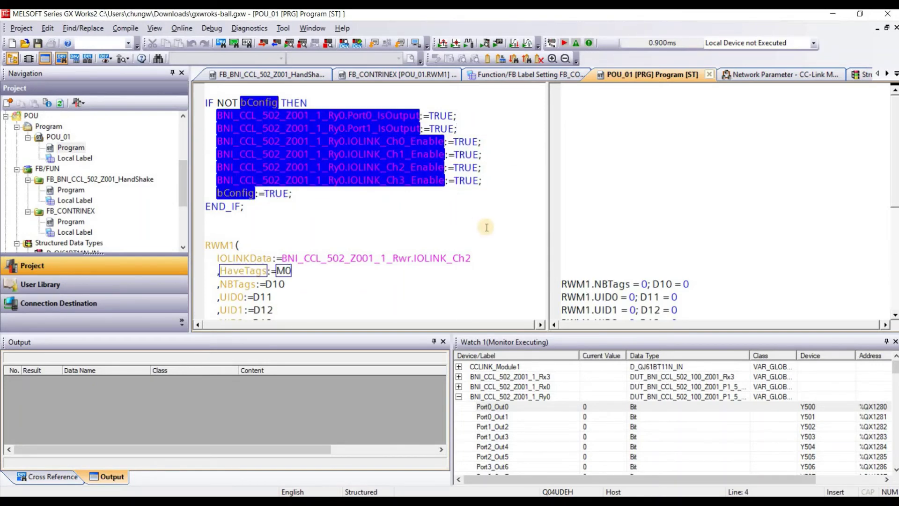
{"action": "left_click_drag", "start_coordinate": [487, 187], "coordinate": [218, 139]}
{"action": "left_click", "coordinate": [377, 255]}
{"action": "scroll", "coordinate": [356, 234], "scroll_direction": "down", "scroll_amount": 2}
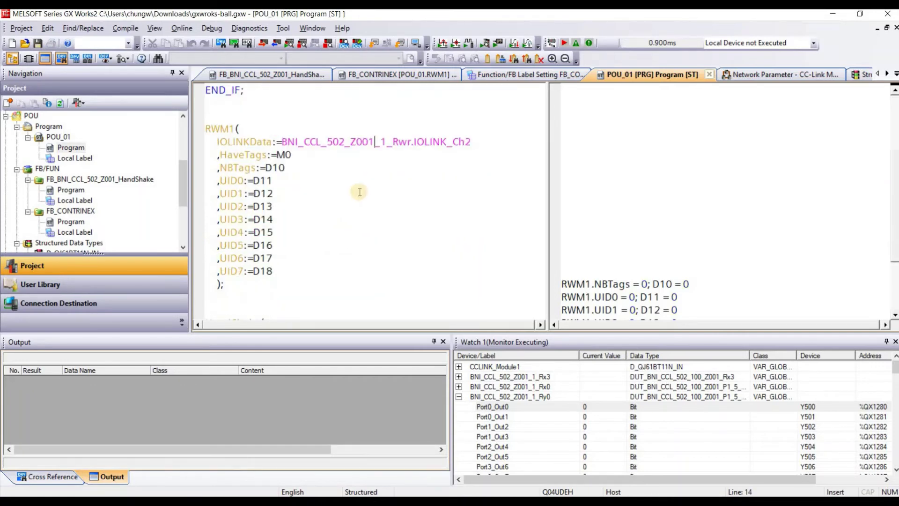
{"action": "left_click", "coordinate": [206, 129]}
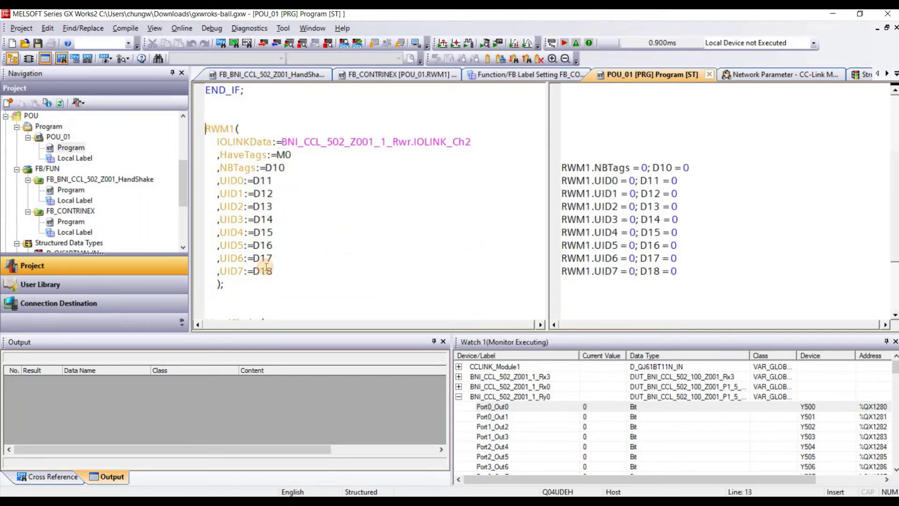
{"action": "left_click", "coordinate": [261, 289], "text": "shift"}
{"action": "left_click", "coordinate": [262, 291]}
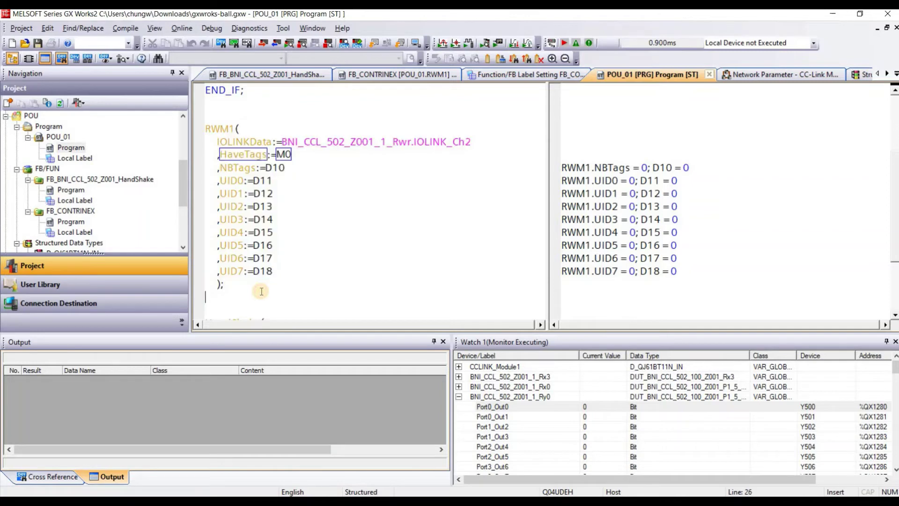
{"action": "scroll", "coordinate": [261, 292], "scroll_direction": "down", "scroll_amount": 3}
{"action": "left_click_drag", "start_coordinate": [227, 286], "coordinate": [203, 213]}
{"action": "left_click", "coordinate": [269, 212]}
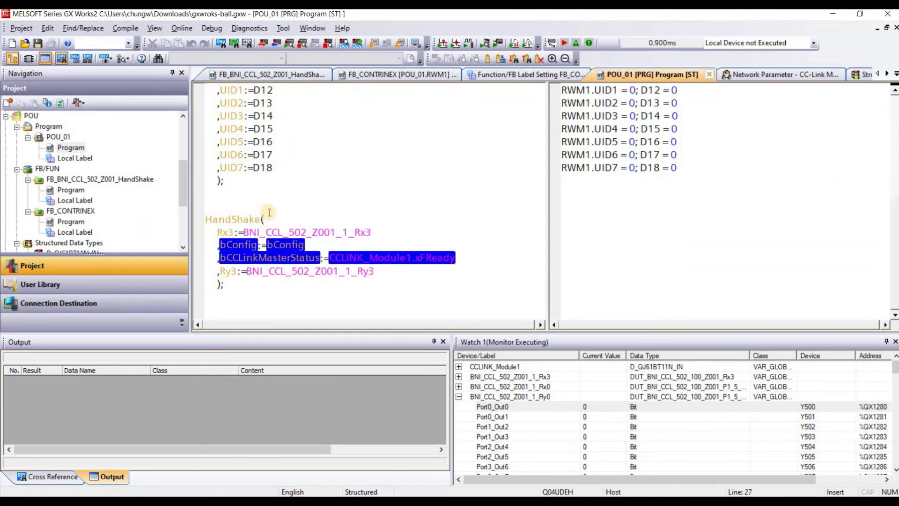
{"action": "scroll", "coordinate": [296, 213], "scroll_direction": "up", "scroll_amount": 6}
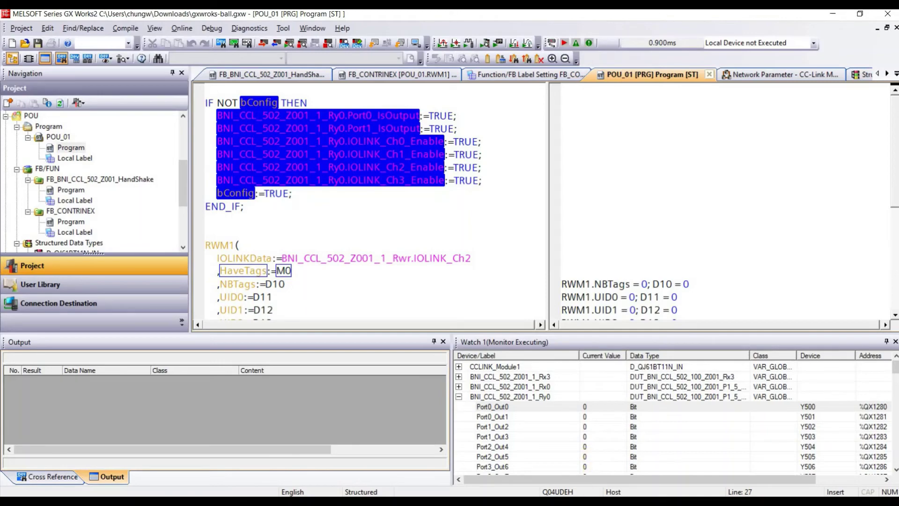
Step: Bring LetsView's live camera feed of the PLC rack and Balluff master in front of GX Works2
{"action": "left_click", "coordinate": [623, 452]}
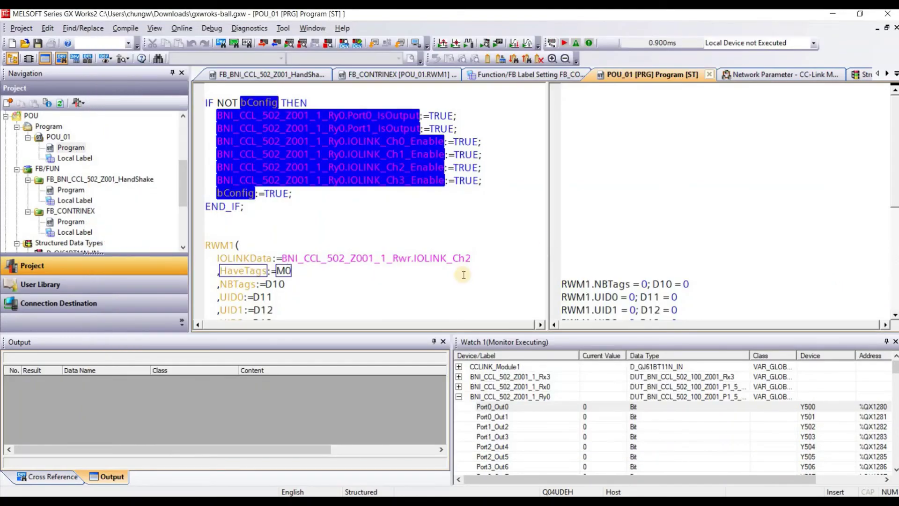
{"action": "scroll", "coordinate": [463, 275], "scroll_direction": "down", "scroll_amount": 4}
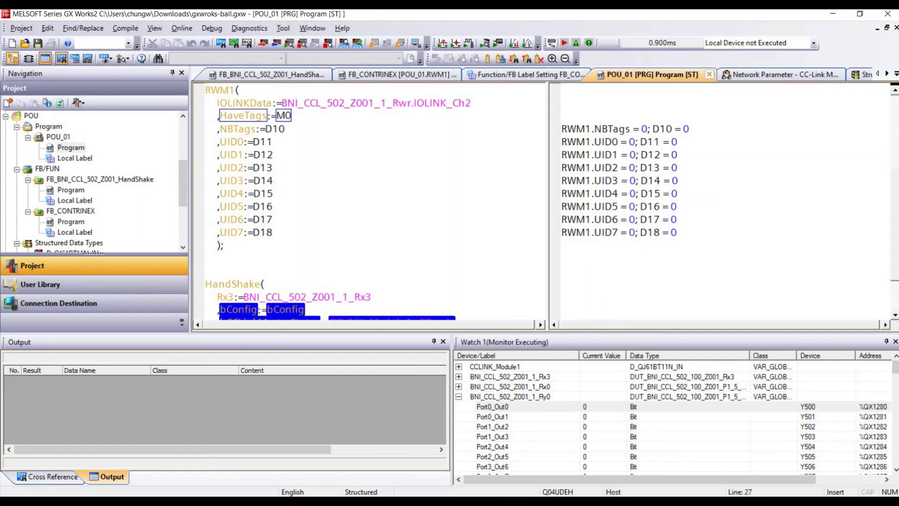
{"action": "left_click", "coordinate": [620, 451]}
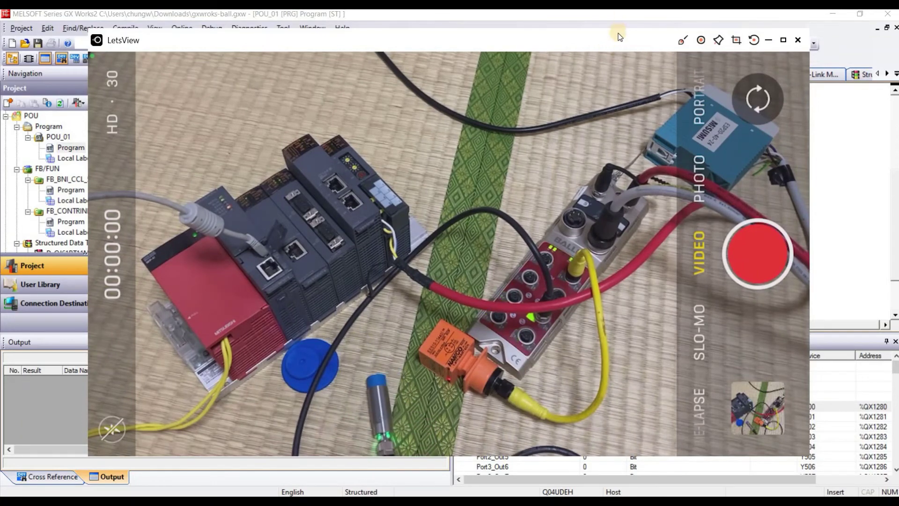
Step: Shift the LetsView window left to uncover GX Works2's RWM1 monitor values
{"action": "left_click_drag", "start_coordinate": [374, 44], "coordinate": [352, 52]}
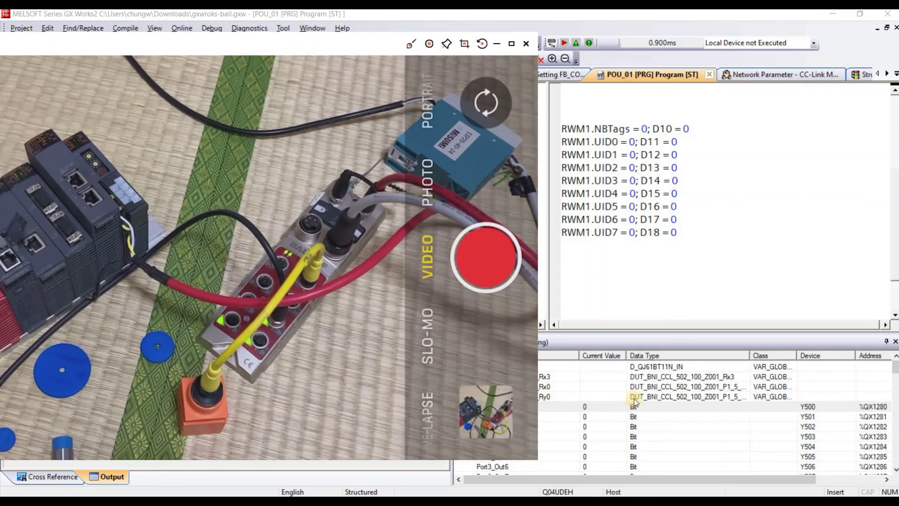
Step: Force Port0_Out0 (Y500) to 1 in the watch list and check its output LED on camera
{"action": "double_click", "coordinate": [618, 404]}
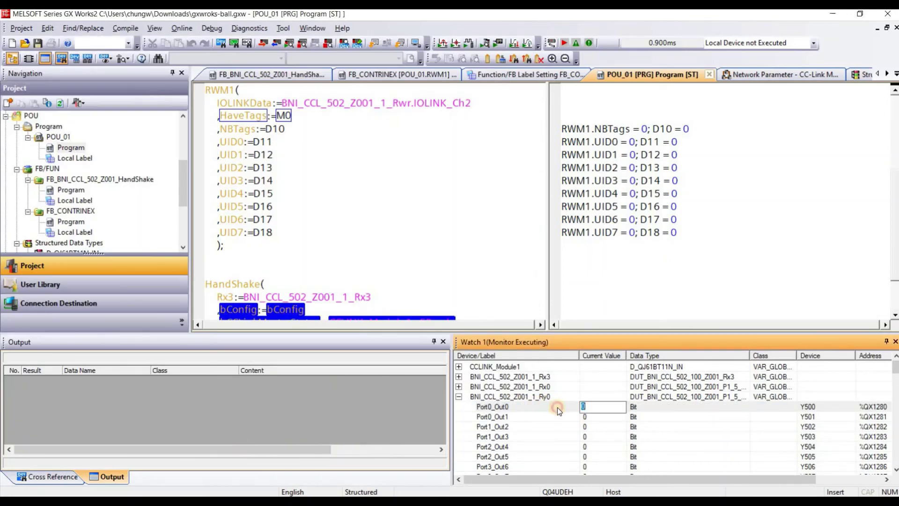
{"action": "left_click", "coordinate": [556, 407]}
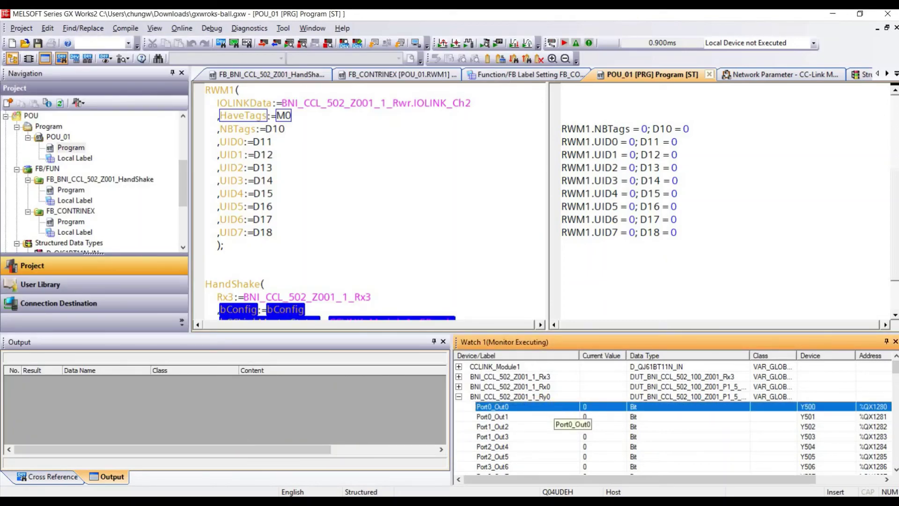
{"action": "left_click", "coordinate": [595, 505]}
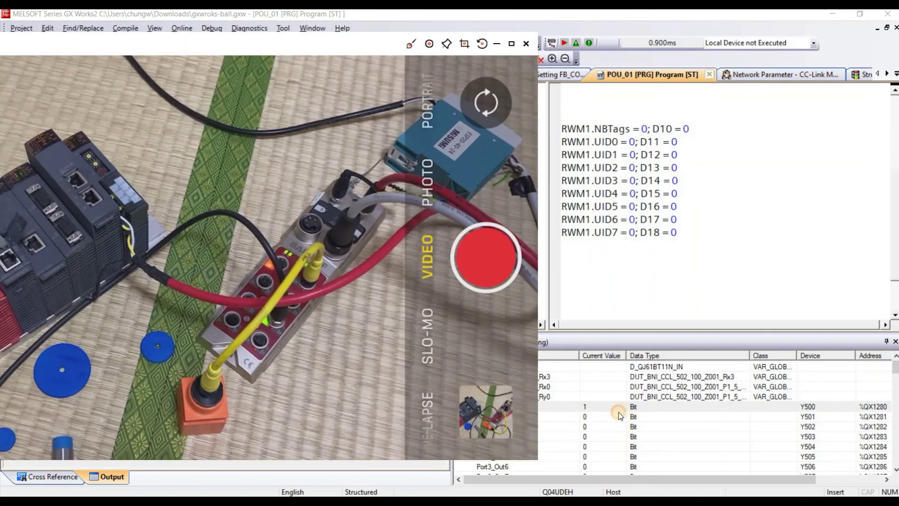
{"action": "left_click", "coordinate": [611, 425]}
Step: Switch Port0_Out1 (Y501) on, check its LED on camera, then return Port0_Out0 to 0
{"action": "left_click", "coordinate": [607, 416]}
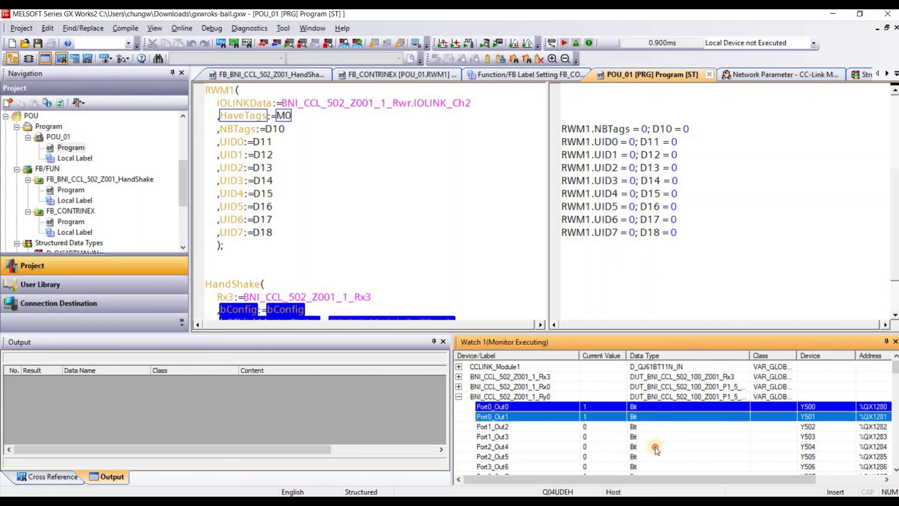
{"action": "left_click", "coordinate": [604, 427]}
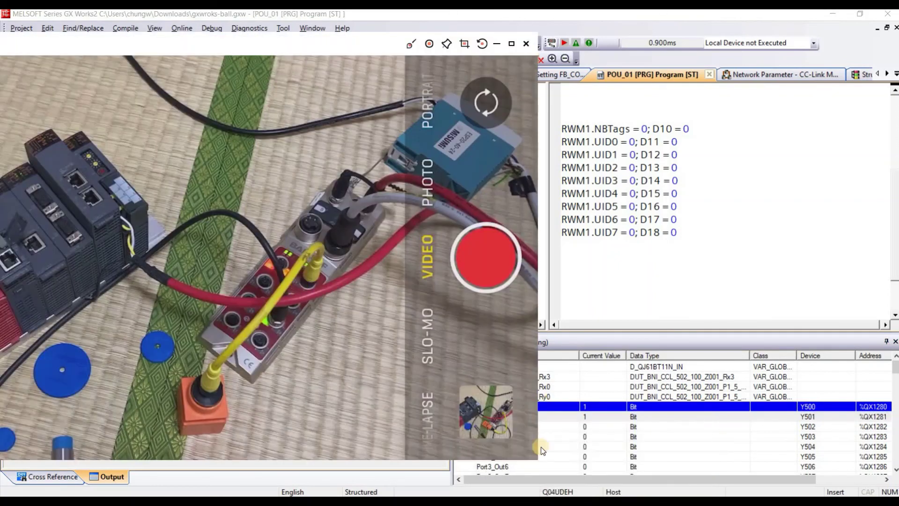
{"action": "left_click", "coordinate": [603, 426], "text": "shift"}
{"action": "left_click", "coordinate": [604, 427], "text": "ctrl"}
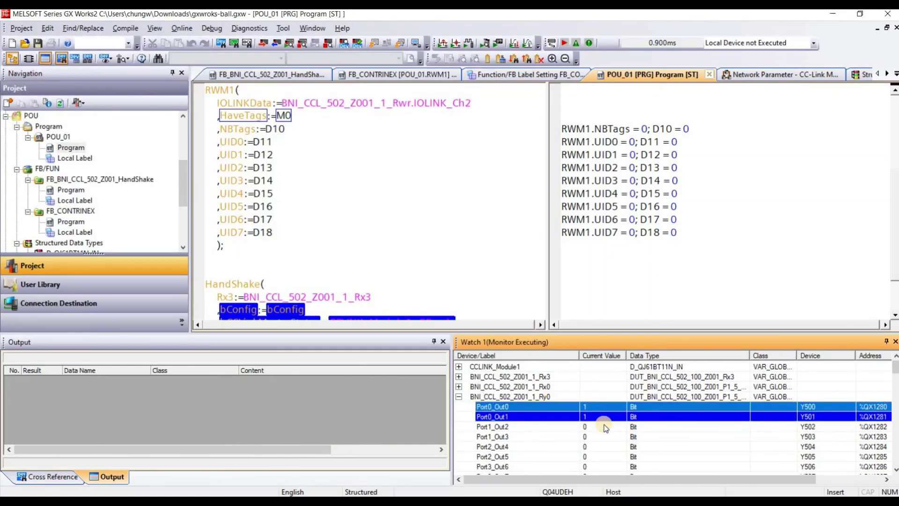
{"action": "left_click", "coordinate": [604, 424]}
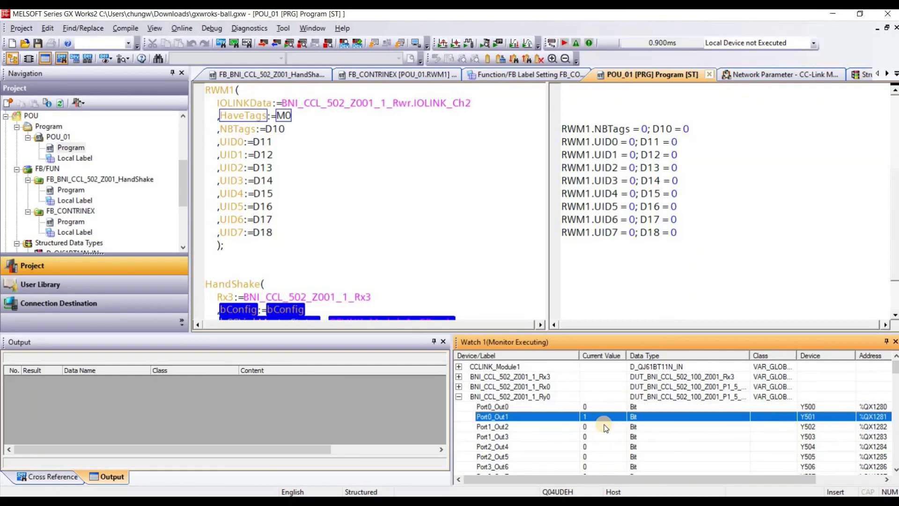
{"action": "key", "text": "alt+Tab"}
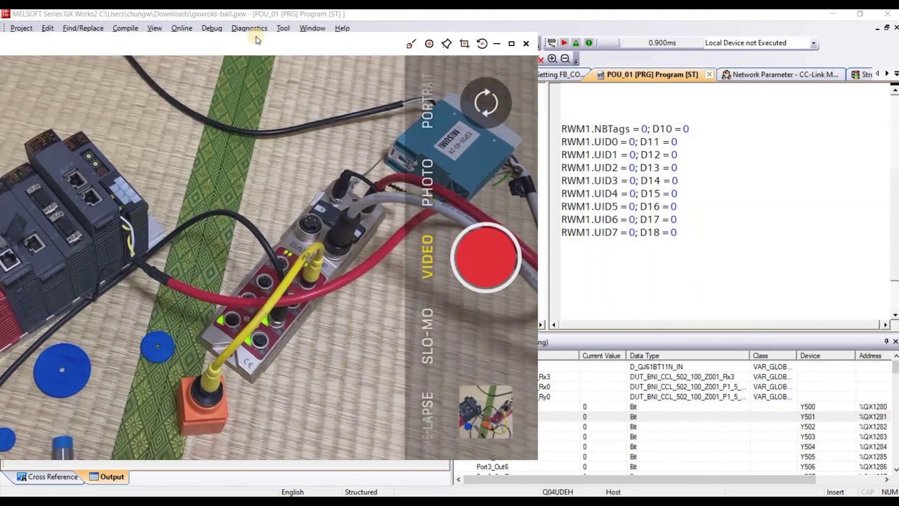
Step: Recentre the LetsView window over GX Works2 to show the full rack and green port LEDs
{"action": "left_click_drag", "start_coordinate": [247, 44], "coordinate": [531, 36]}
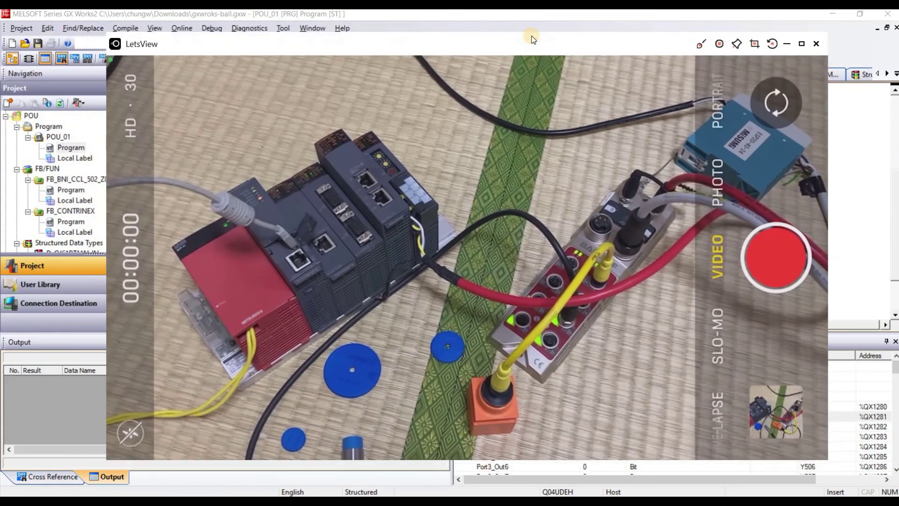